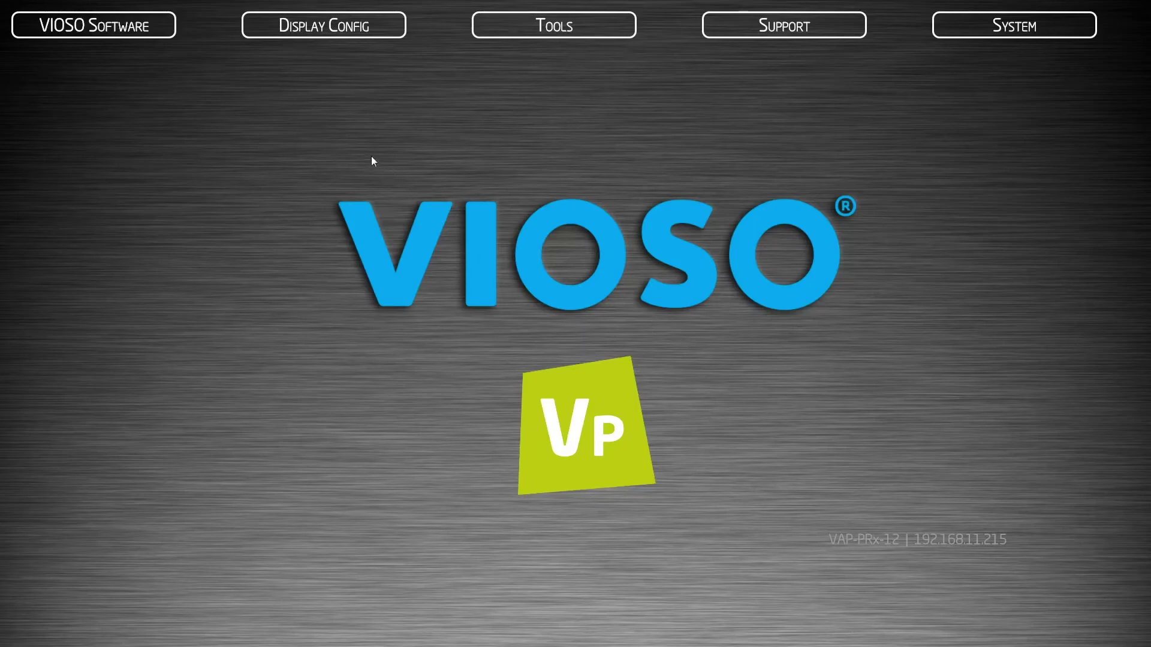
Step: Inspect the Optoma WXGA projectors, including displays 4 and 5, in Windows display settings
{"action": "left_click", "coordinate": [335, 24]}
{"action": "left_click", "coordinate": [340, 142]}
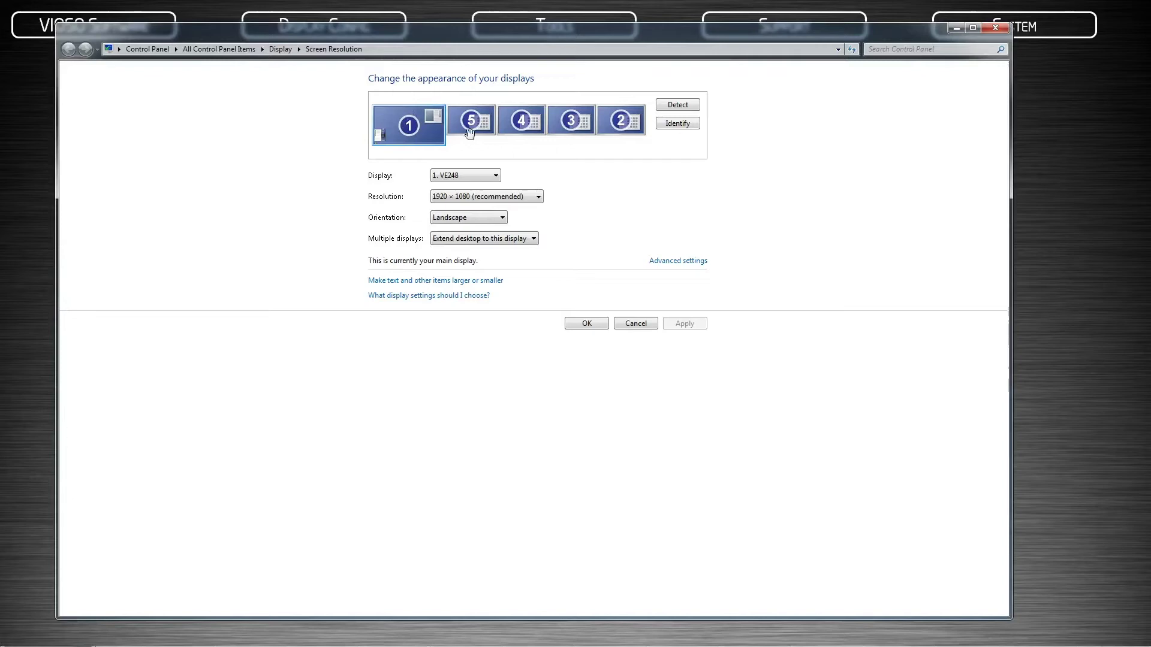
{"action": "left_click", "coordinate": [622, 124]}
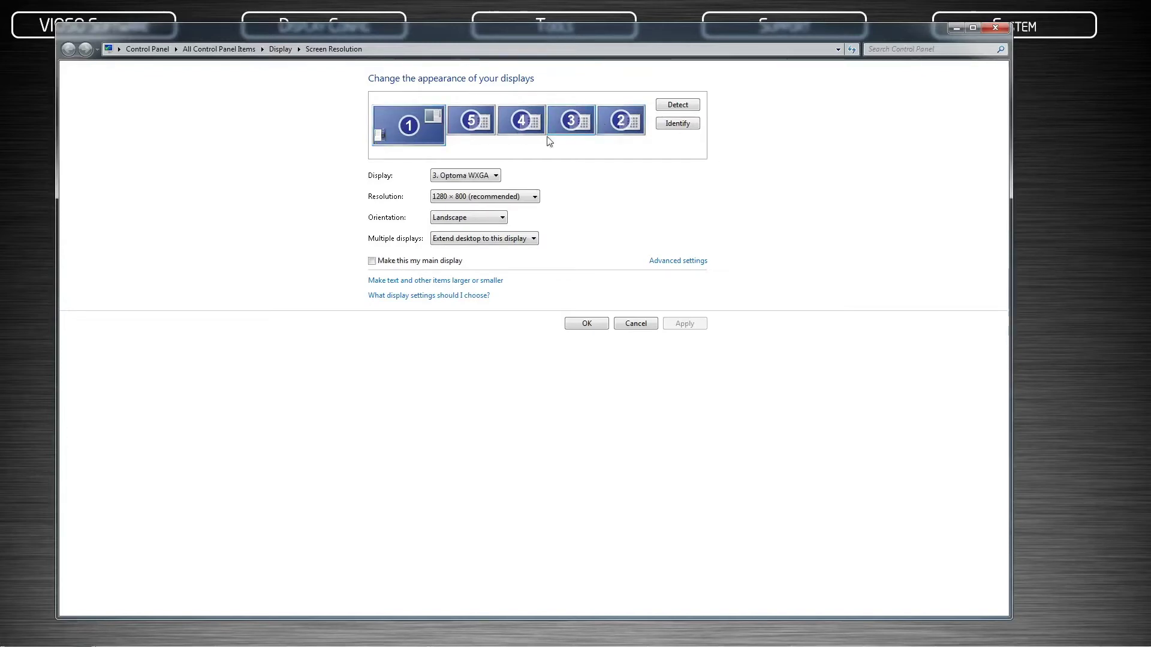
{"action": "left_click", "coordinate": [532, 122]}
{"action": "left_click", "coordinate": [473, 122]}
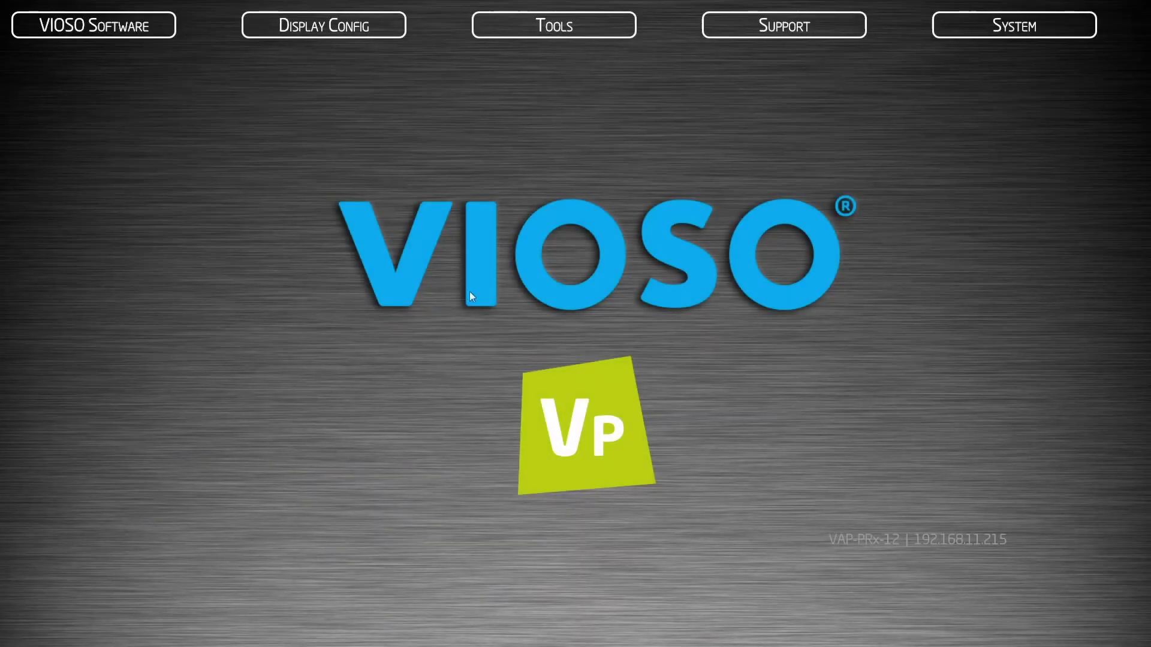
Step: Launch the NVIDIA Control Panel and scroll the system topology to the Quadro M4000 HDMI outputs
{"action": "left_click", "coordinate": [347, 26]}
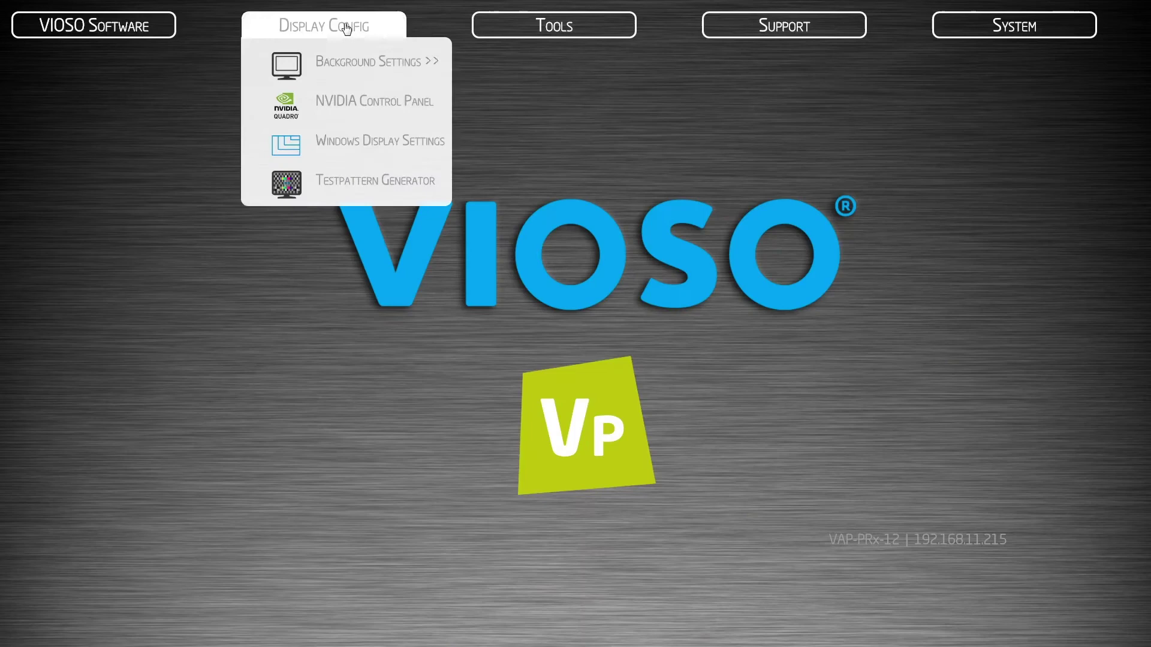
{"action": "left_click", "coordinate": [364, 103]}
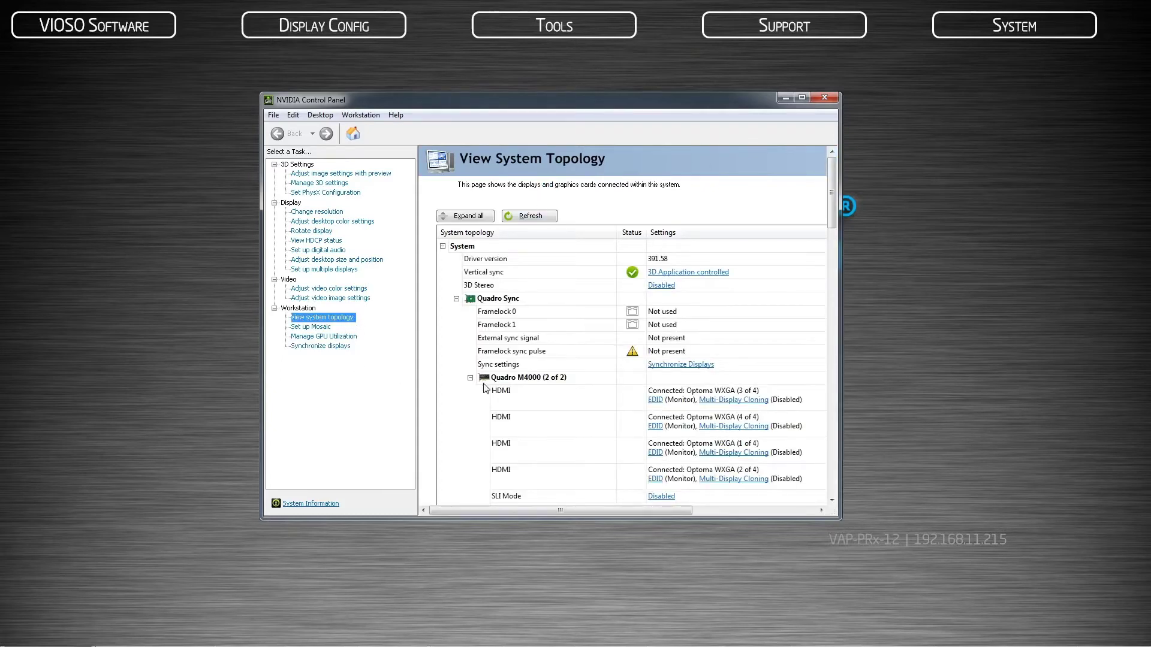
{"action": "left_click_drag", "start_coordinate": [833, 208], "coordinate": [833, 242]}
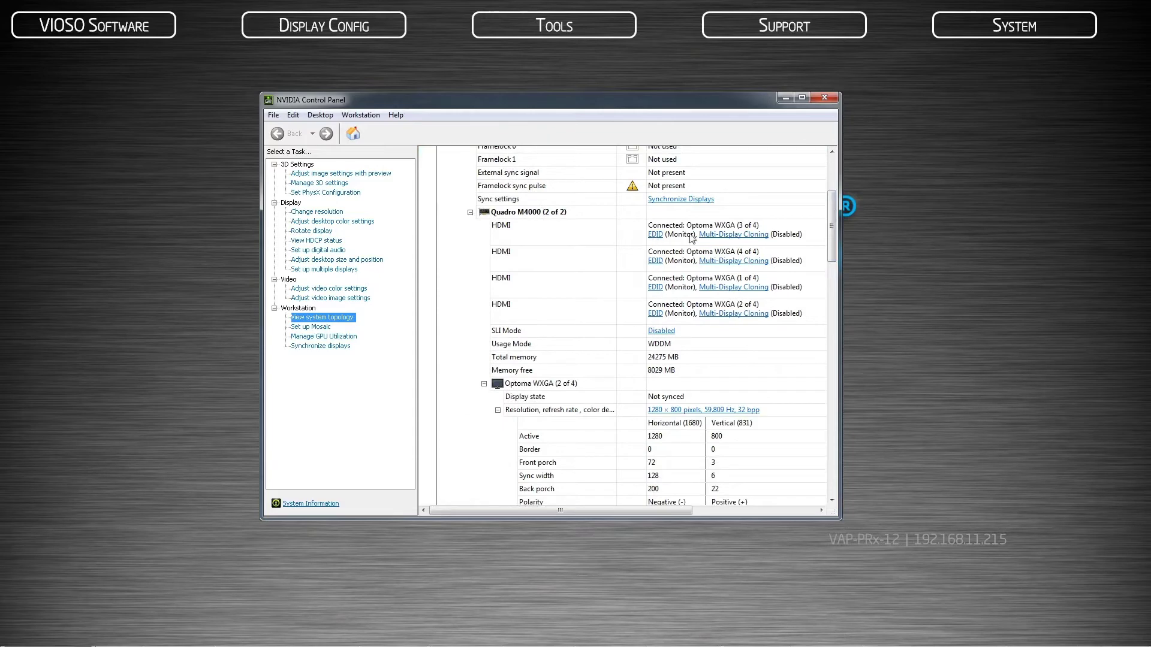
{"action": "left_click_drag", "start_coordinate": [833, 239], "coordinate": [839, 174]}
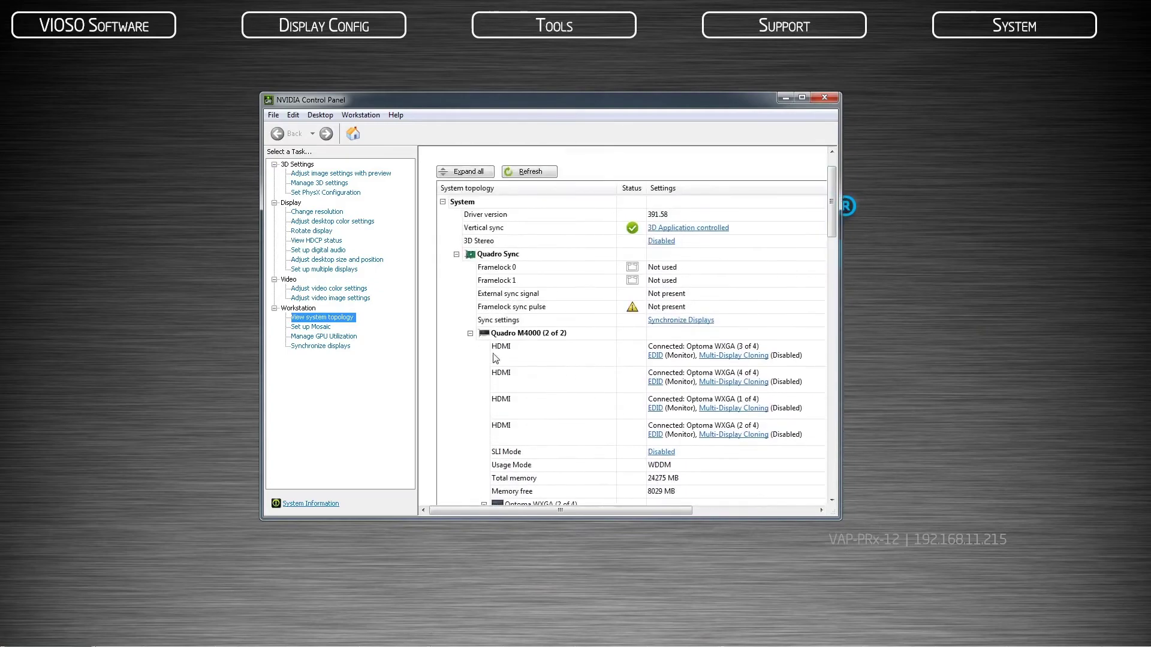
{"action": "scroll", "coordinate": [510, 356], "scroll_direction": "down", "scroll_amount": 3}
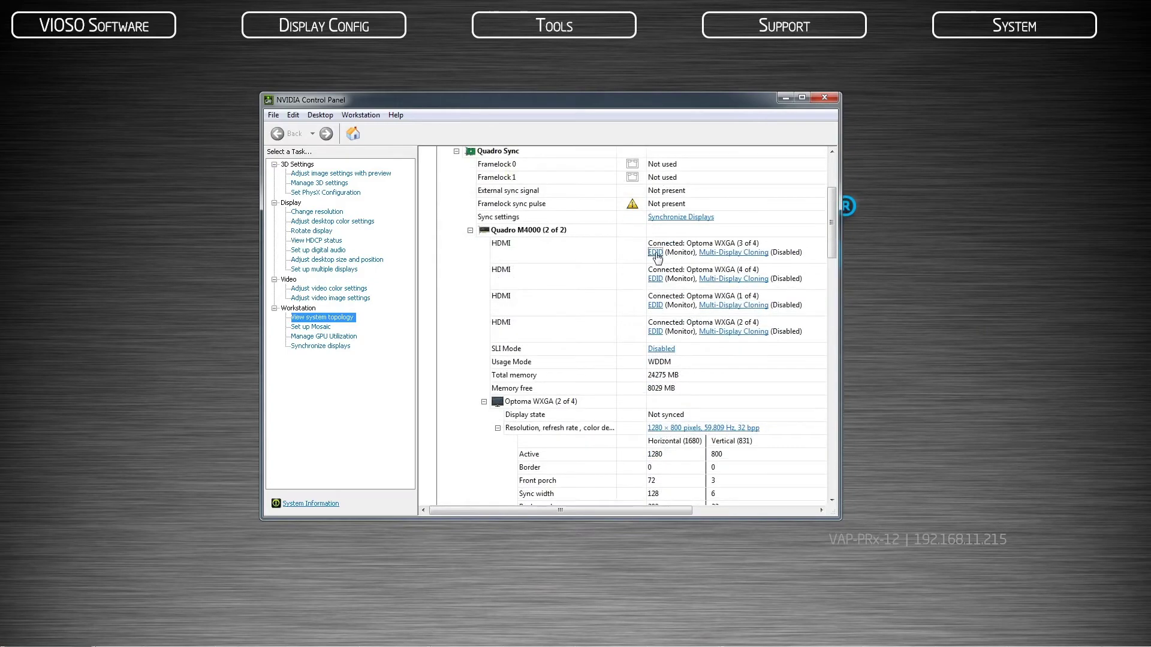
Step: Save the Optoma WXGA (3 of 4) EDID as text file 'Optoma LED' in My Documents
{"action": "left_click", "coordinate": [655, 253]}
{"action": "left_click_drag", "start_coordinate": [592, 170], "coordinate": [741, 167]}
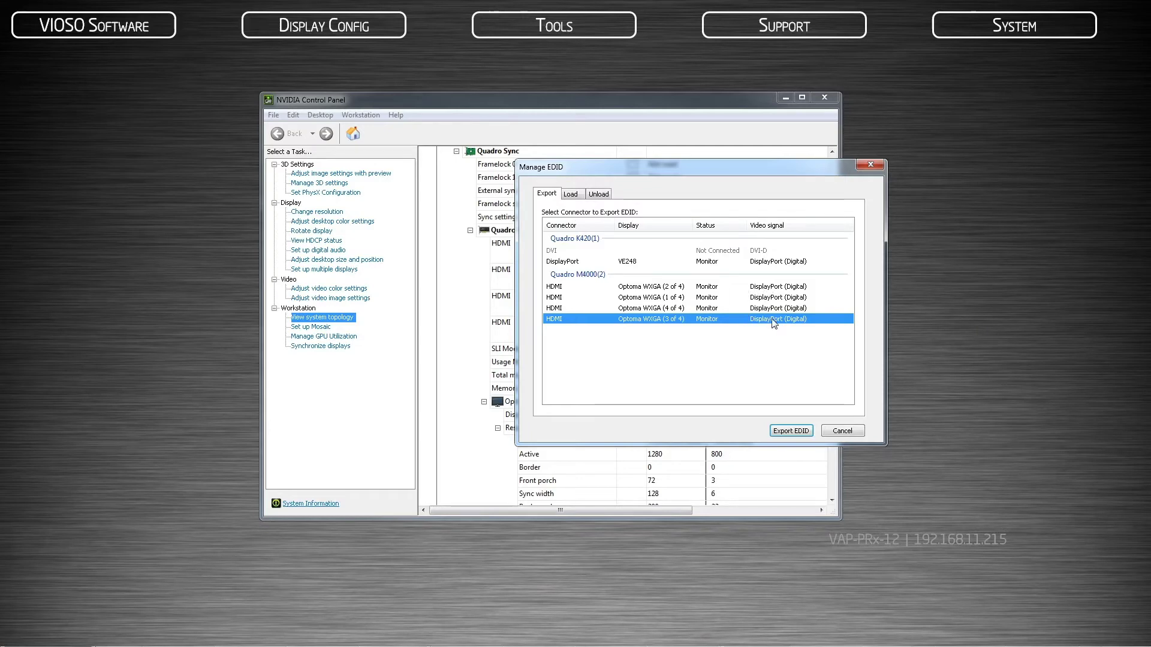
{"action": "left_click", "coordinate": [800, 430]}
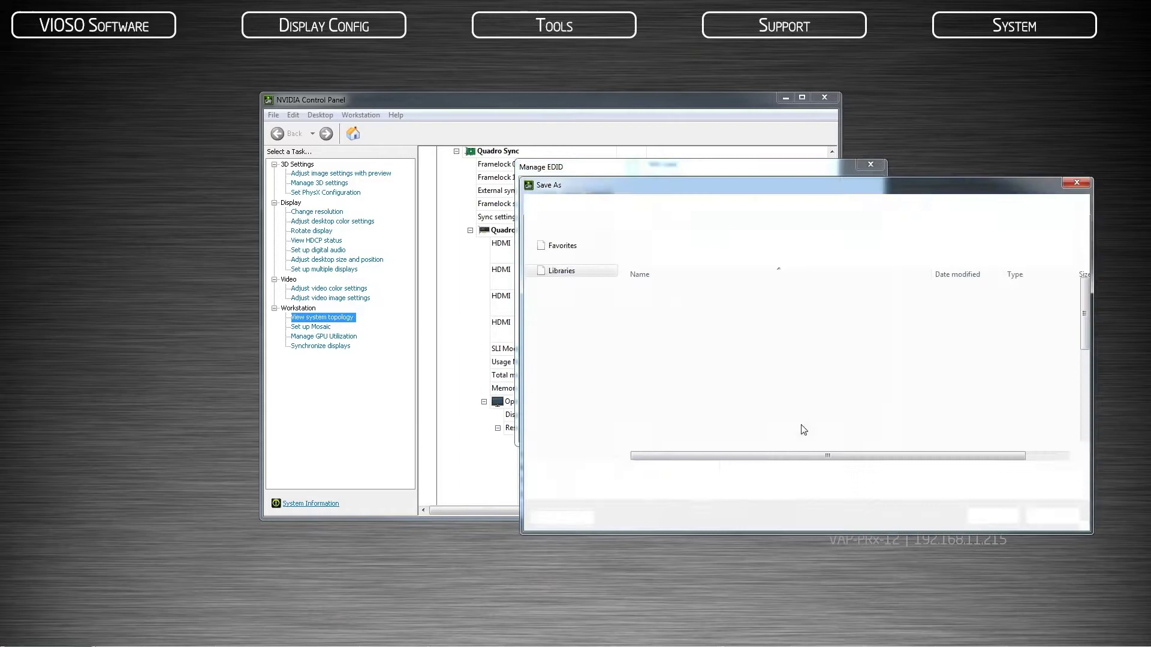
{"action": "type", "text": "Optoma "}
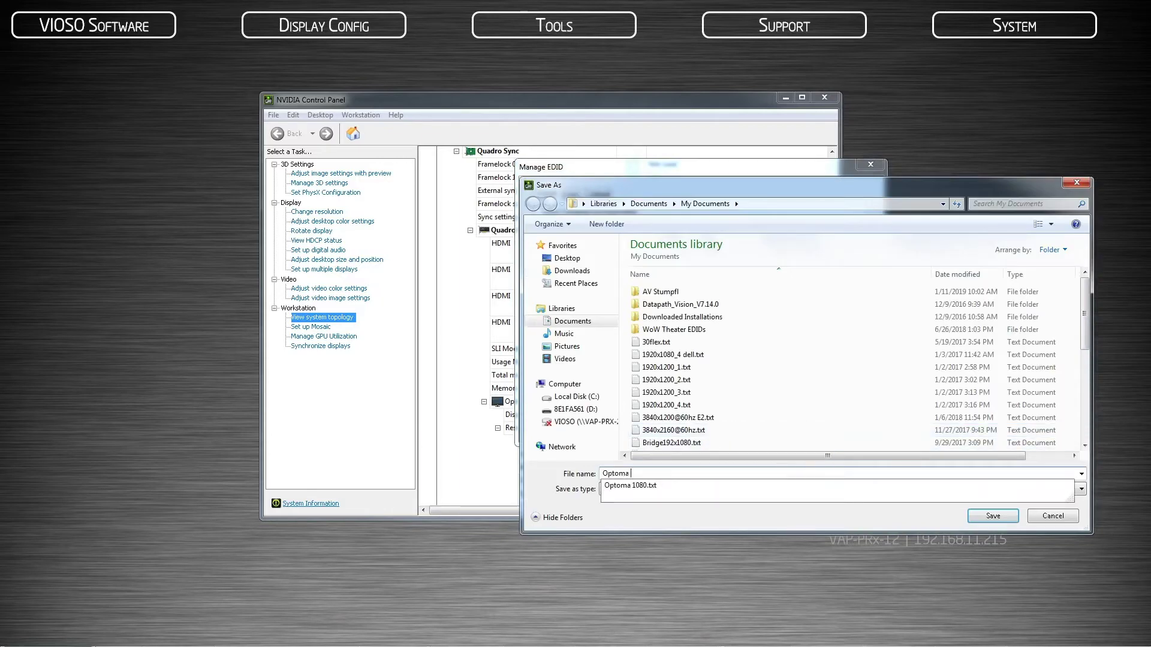
{"action": "type", "text": "LED"}
{"action": "left_click", "coordinate": [993, 517]}
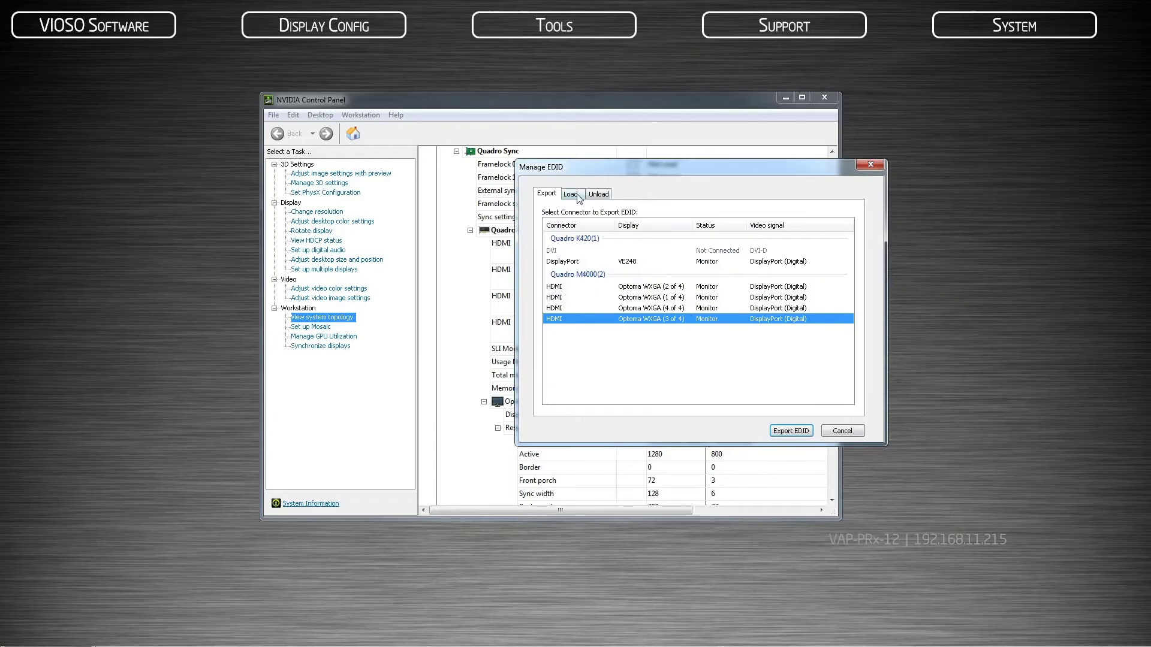
Step: Choose Optoma LED.txt as the EDID file to load
{"action": "left_click", "coordinate": [572, 194]}
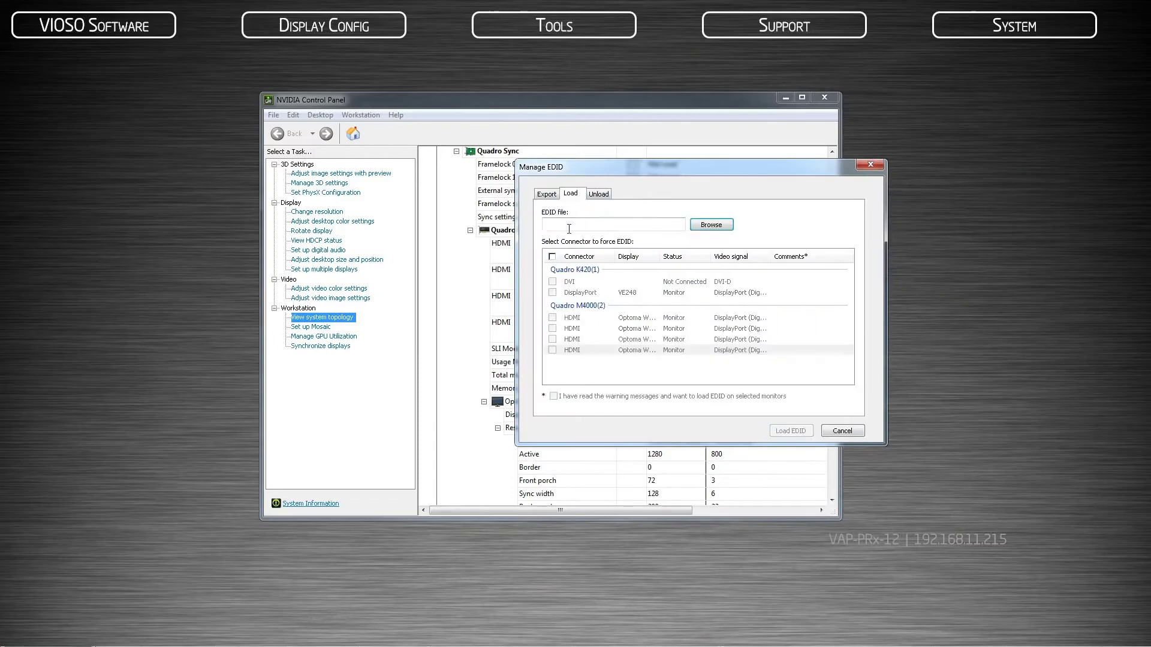
{"action": "left_click", "coordinate": [704, 224]}
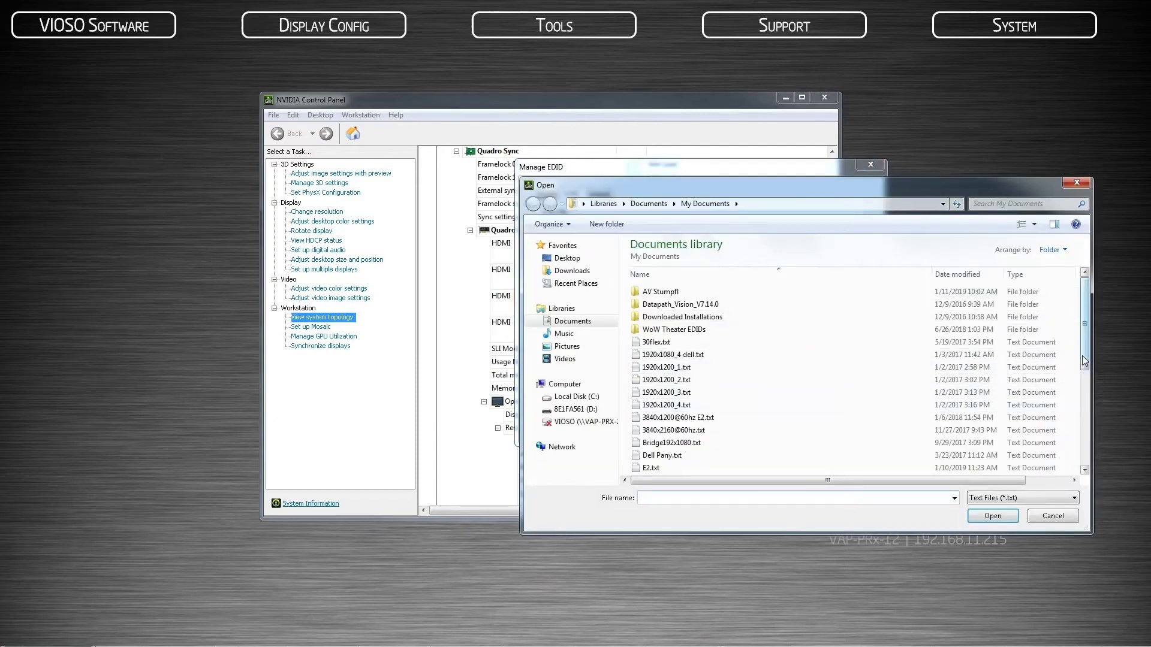
{"action": "left_click_drag", "start_coordinate": [1085, 357], "coordinate": [1076, 427]}
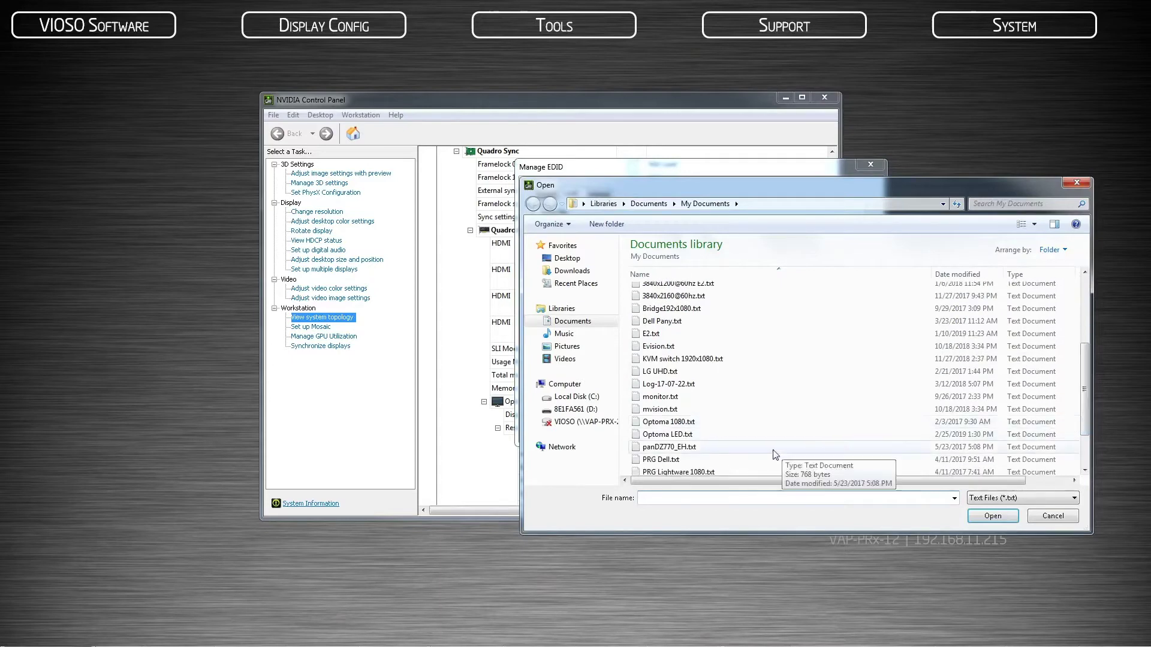
{"action": "left_click", "coordinate": [773, 435]}
{"action": "left_click", "coordinate": [993, 516]}
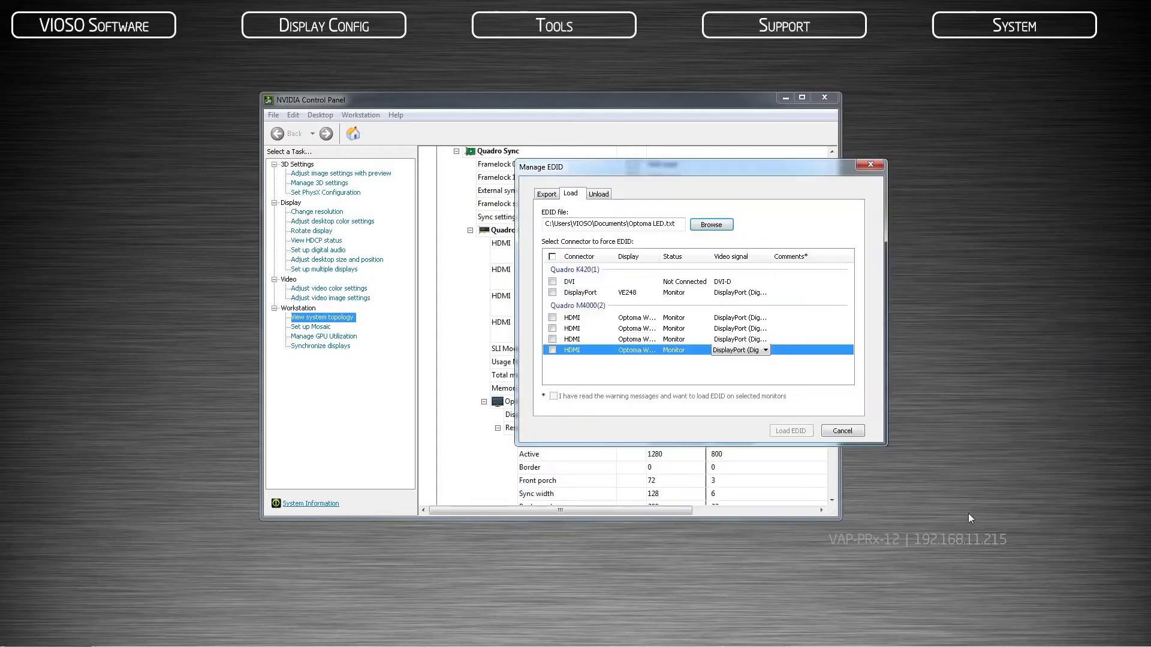
Step: Load the EDID onto all four HDMI projector outputs, confirm success, and close the EDID manager
{"action": "left_click", "coordinate": [552, 317]}
{"action": "left_click", "coordinate": [552, 328]}
{"action": "left_click", "coordinate": [552, 339]}
{"action": "left_click", "coordinate": [552, 350]}
{"action": "left_click", "coordinate": [740, 318]}
{"action": "left_click", "coordinate": [766, 318]}
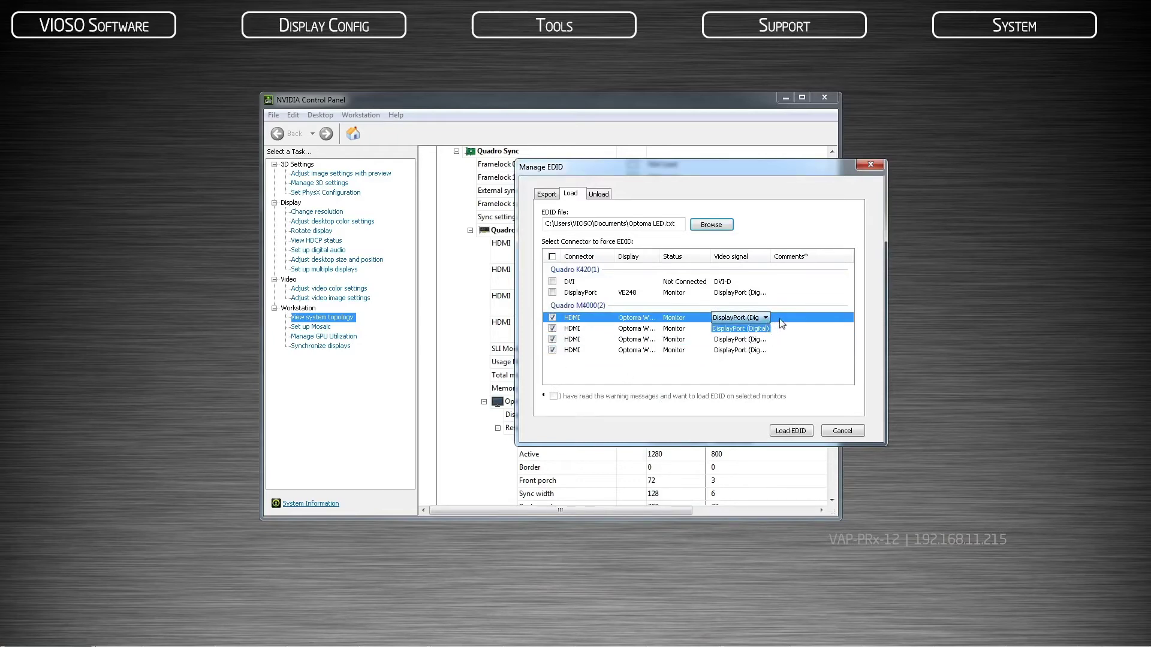
{"action": "left_click", "coordinate": [797, 326]}
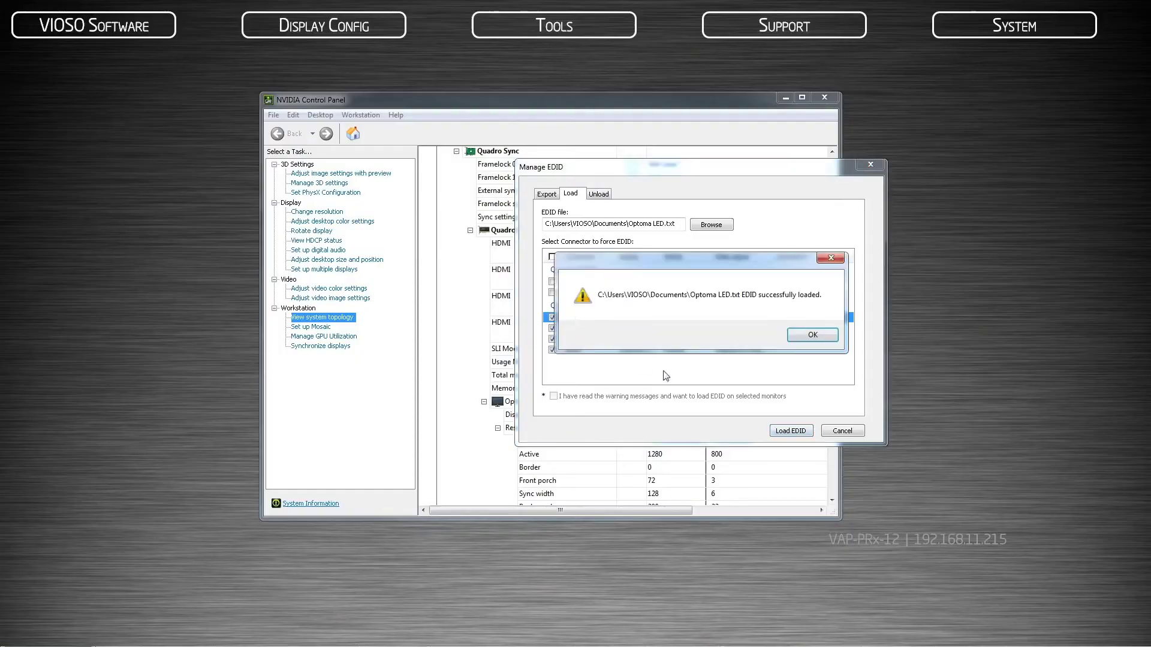
{"action": "left_click", "coordinate": [820, 339]}
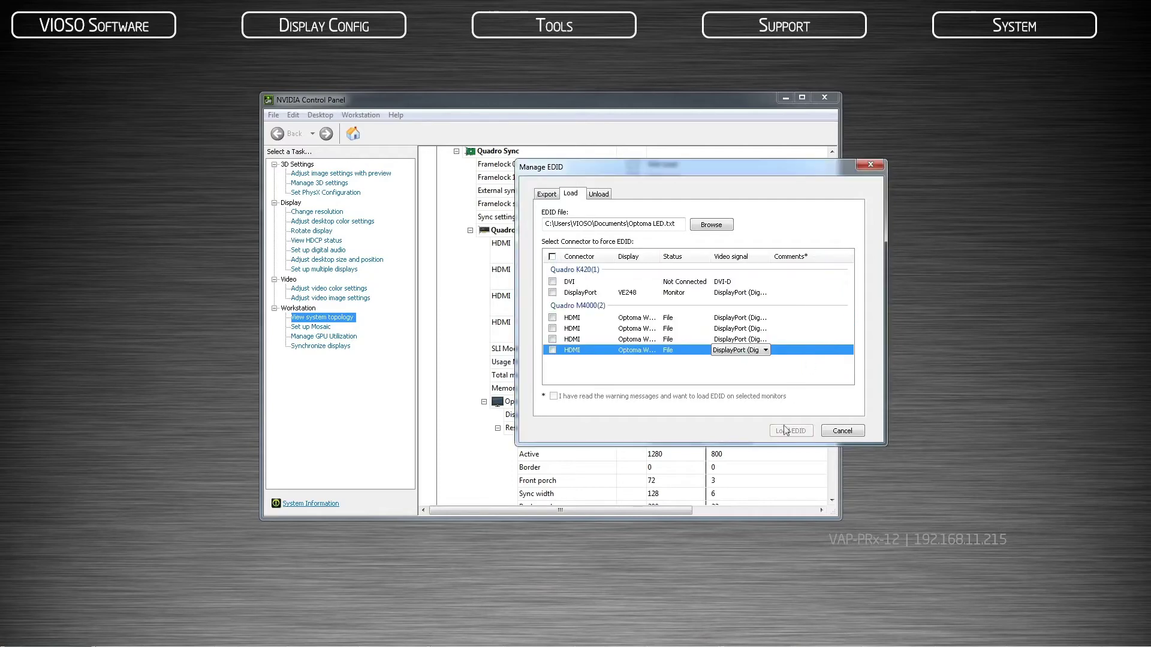
{"action": "left_click", "coordinate": [871, 168]}
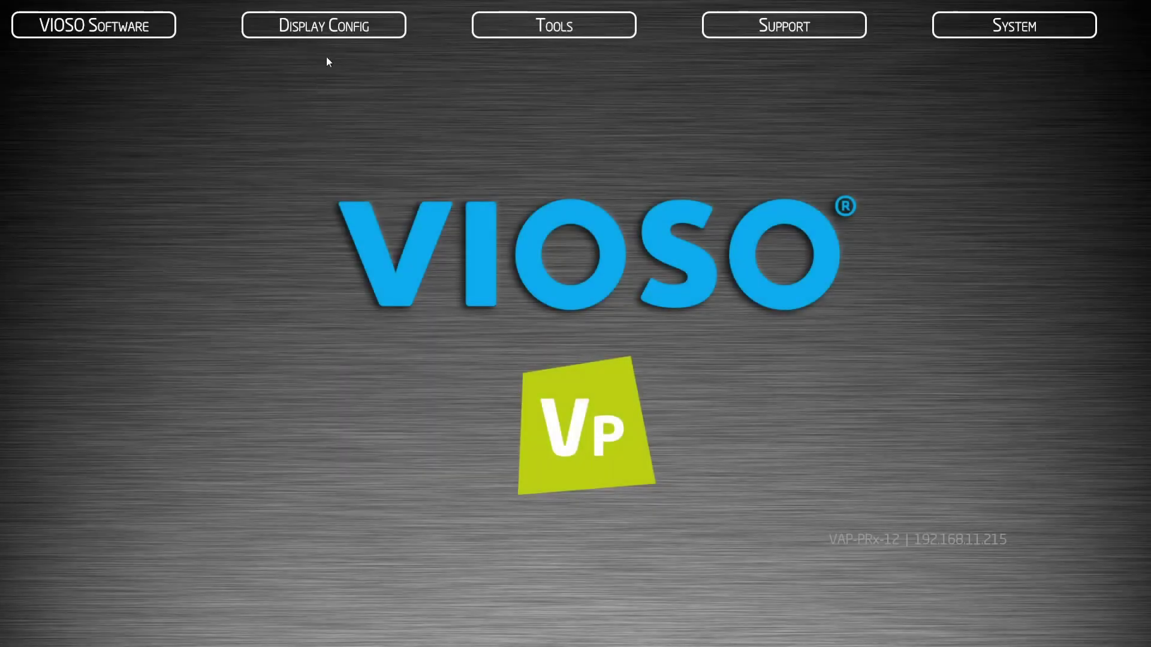
Step: Start a new Mosaic configuration in the NVIDIA Control Panel with 4 displays
{"action": "left_click", "coordinate": [323, 25]}
{"action": "left_click", "coordinate": [339, 103]}
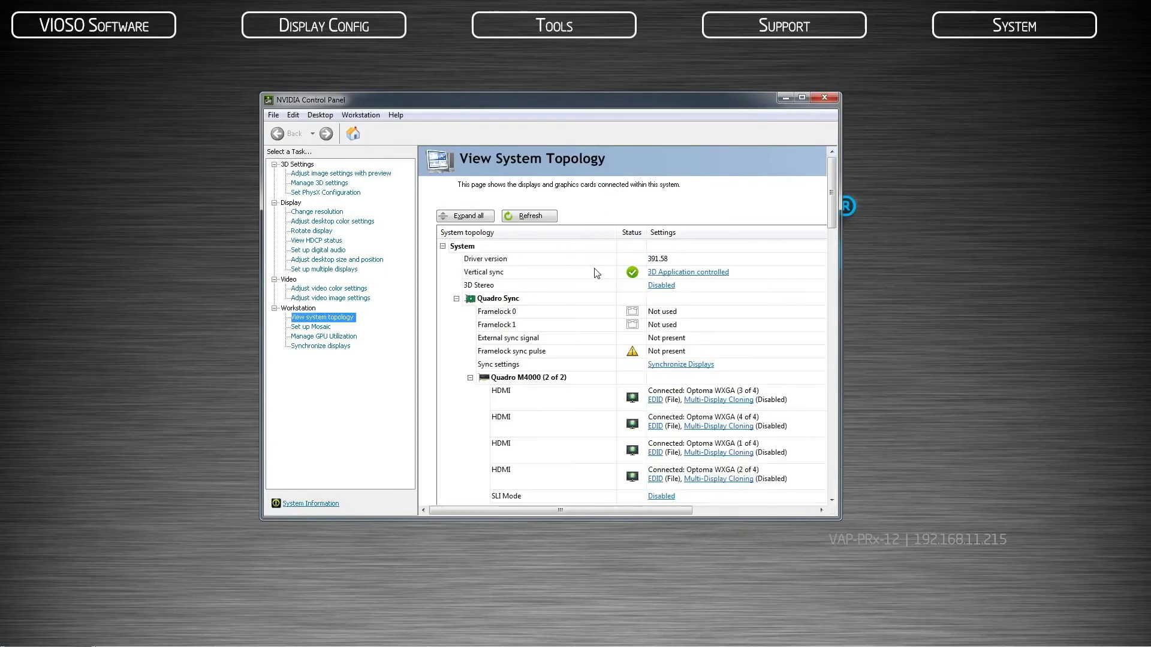
{"action": "left_click", "coordinate": [320, 327]}
{"action": "left_click", "coordinate": [519, 240]}
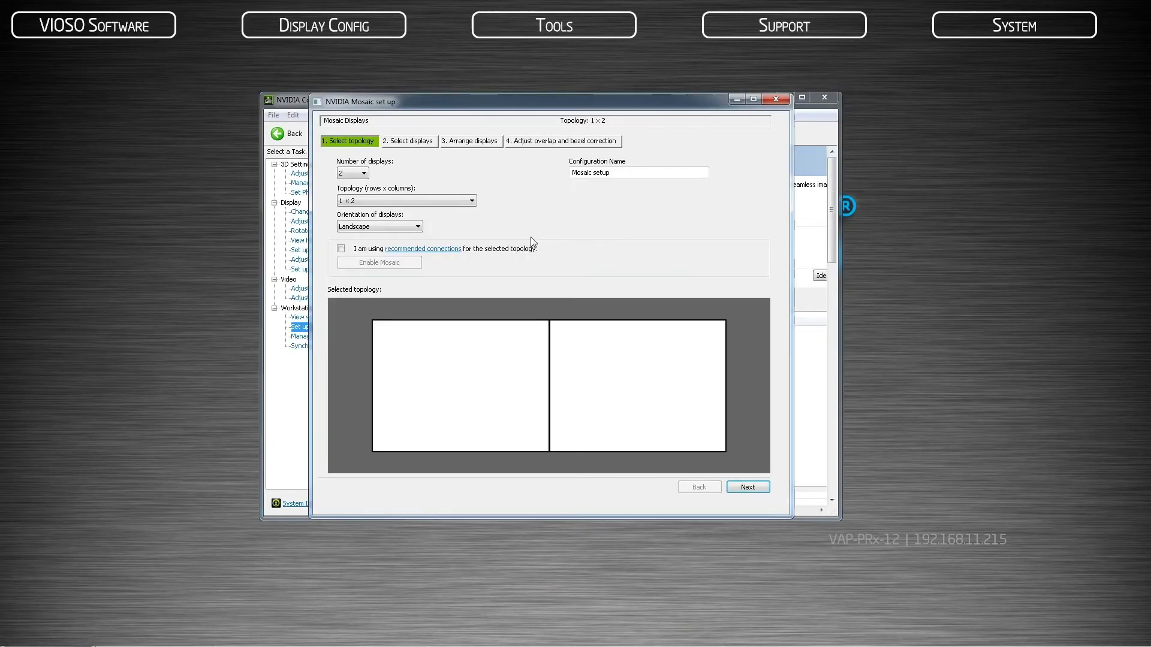
{"action": "left_click", "coordinate": [353, 173]}
{"action": "left_click", "coordinate": [352, 200]}
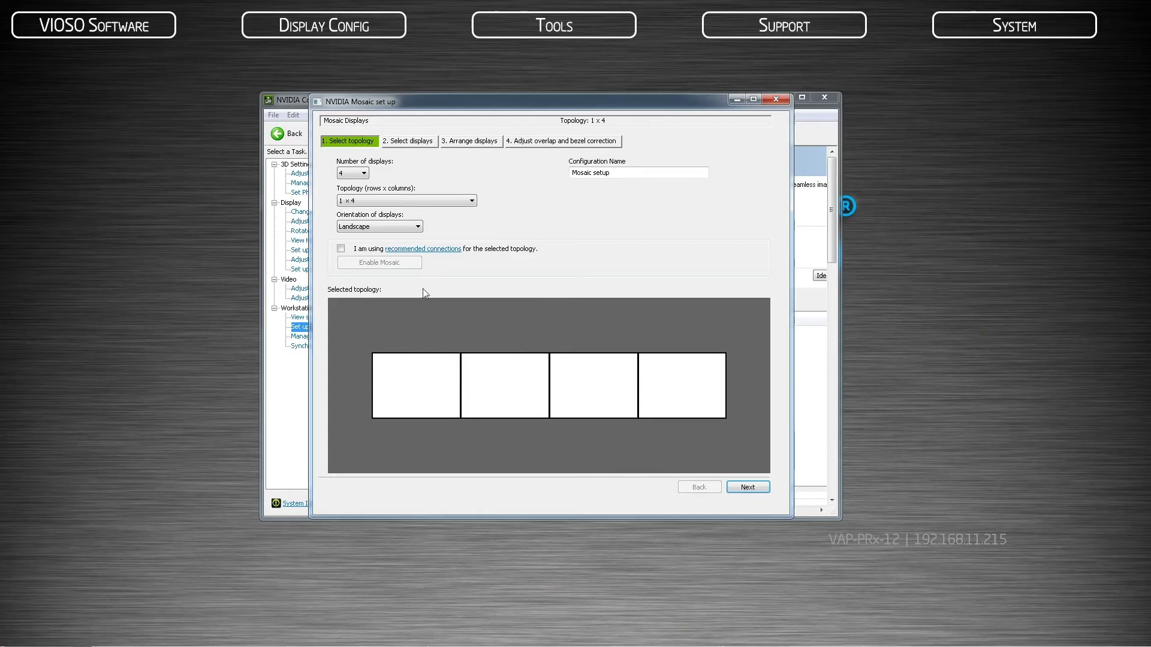
Step: Set the Mosaic topology to a 2 × 2 grid and continue to display selection
{"action": "left_click", "coordinate": [470, 202]}
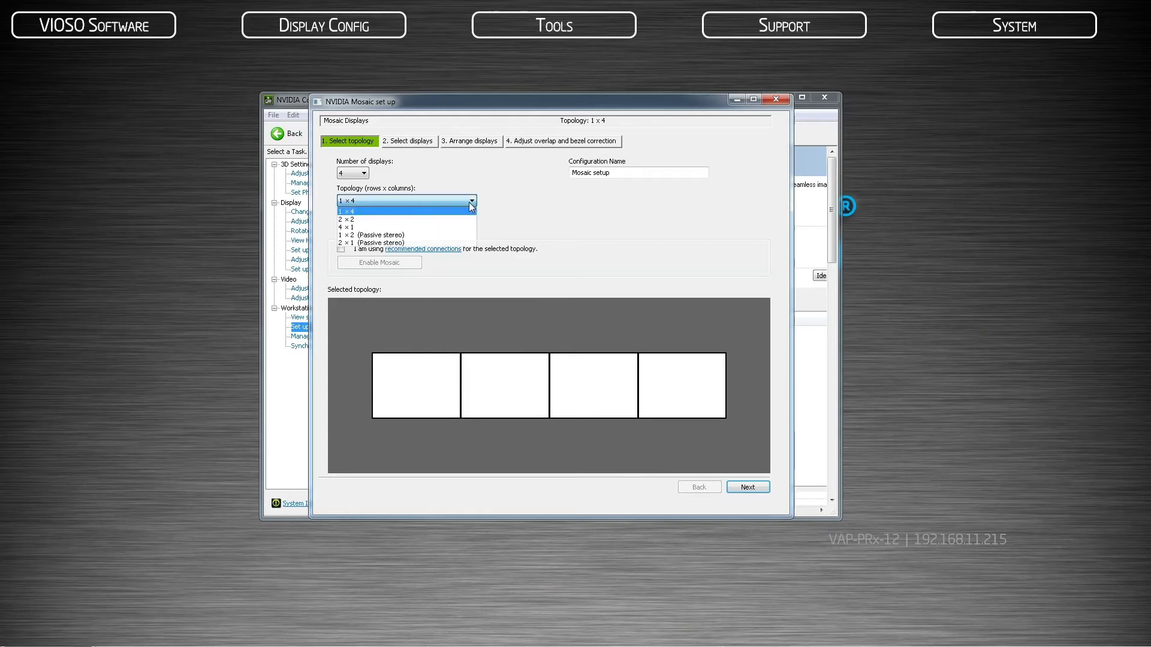
{"action": "left_click", "coordinate": [427, 228]}
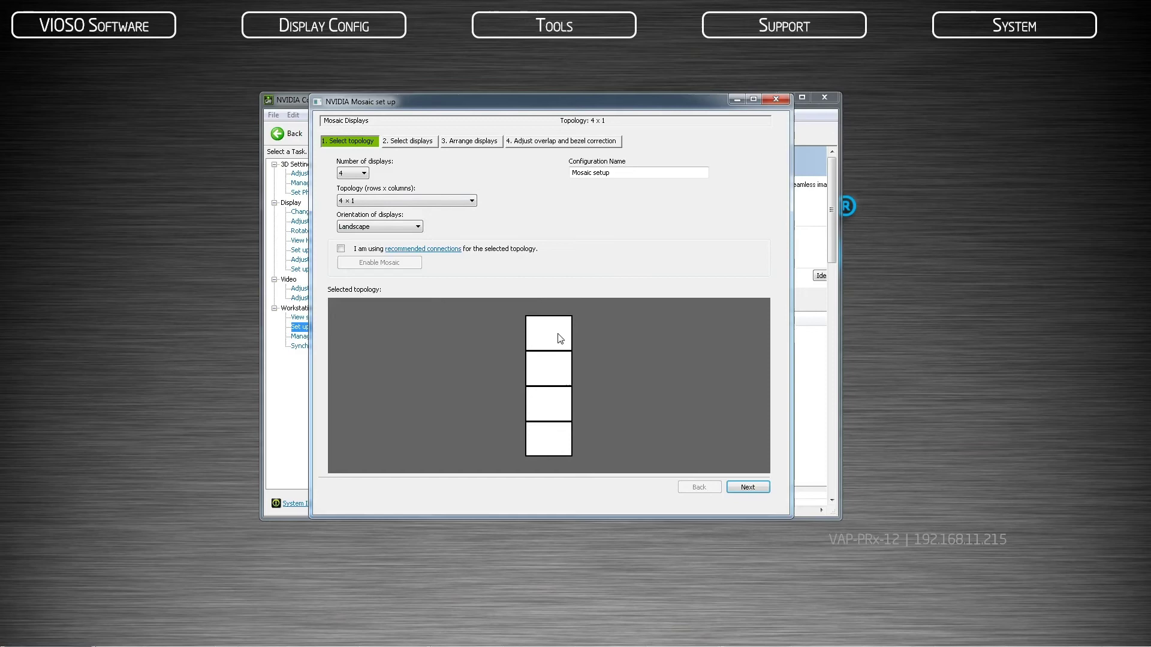
{"action": "left_click", "coordinate": [473, 202]}
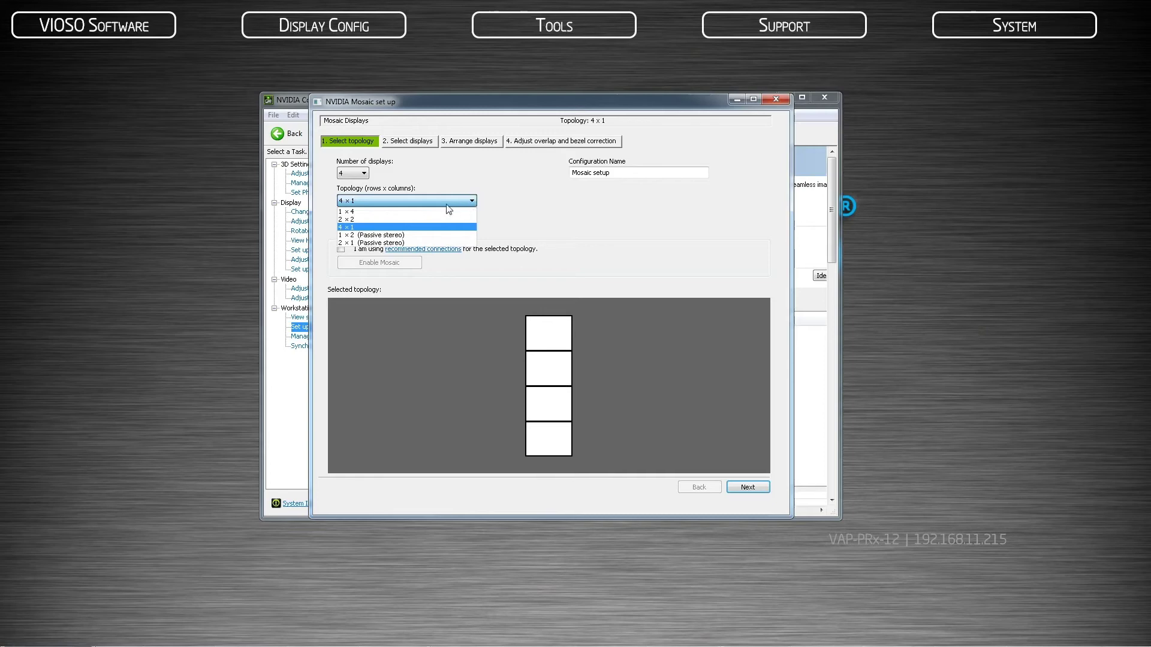
{"action": "left_click", "coordinate": [451, 220]}
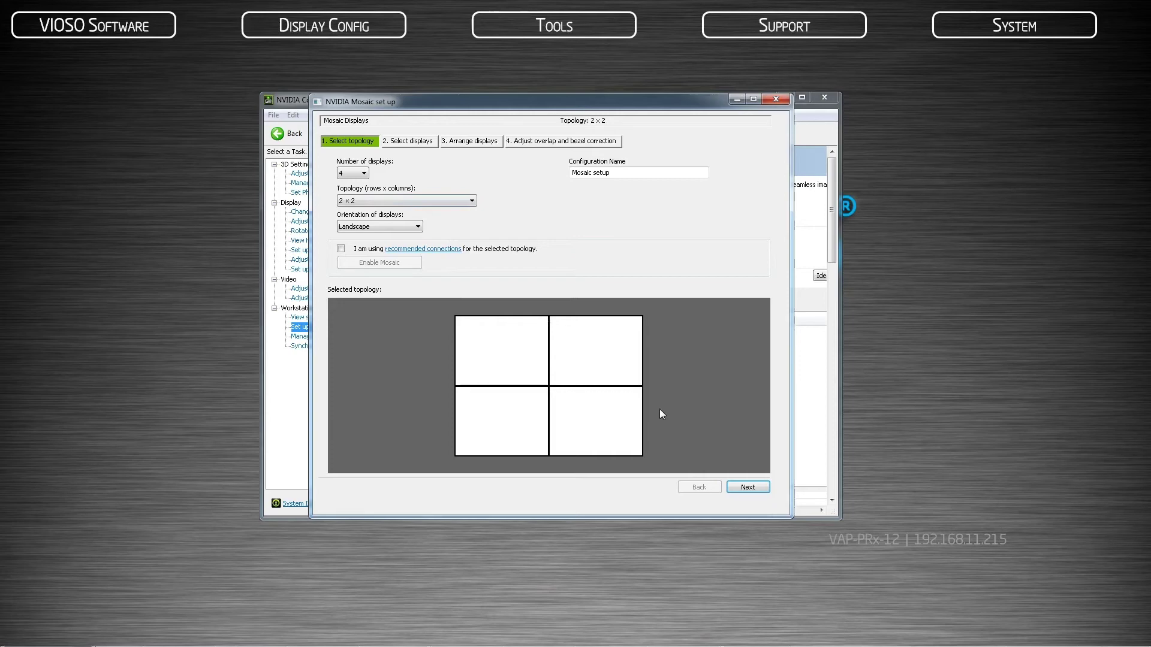
{"action": "left_click", "coordinate": [747, 486]}
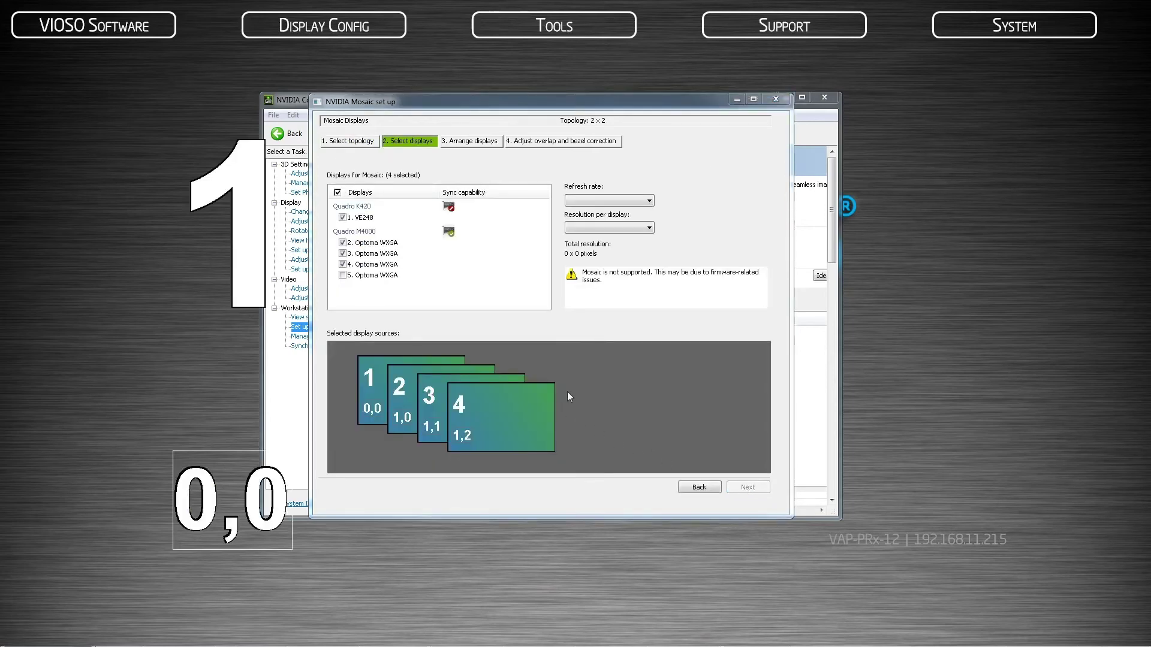
Step: Replace the VE248 with the fourth Optoma WXGA projector and keep 59.81 Hz refresh
{"action": "left_click", "coordinate": [342, 218]}
{"action": "left_click", "coordinate": [342, 275]}
{"action": "left_click", "coordinate": [649, 201]}
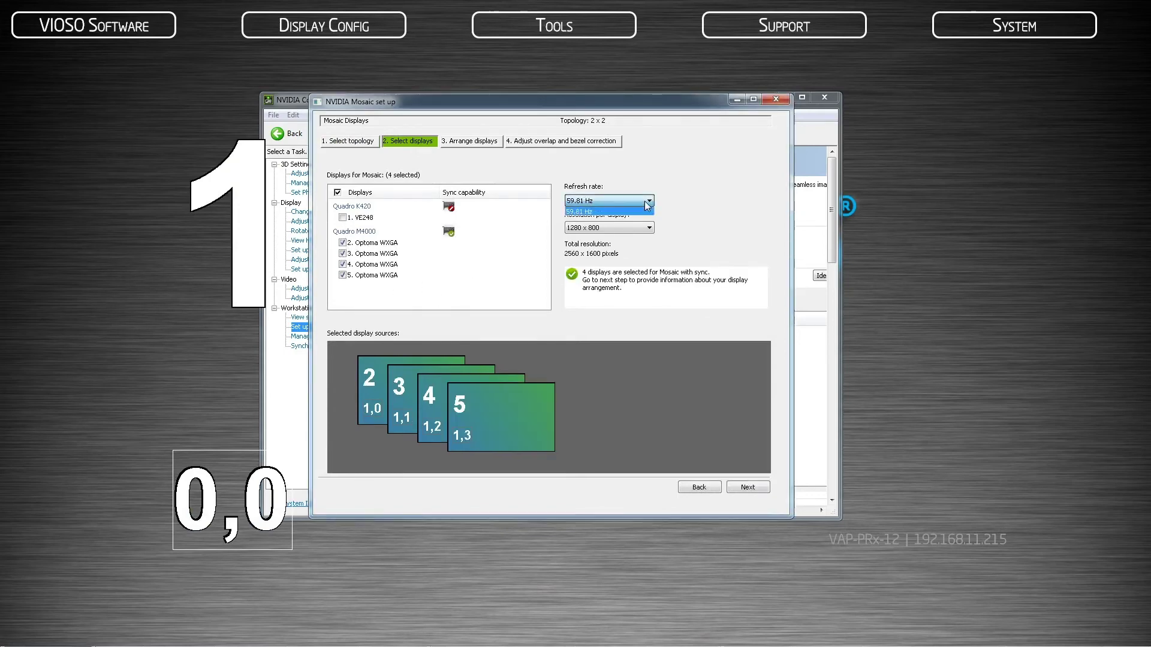
{"action": "left_click", "coordinate": [684, 201]}
{"action": "left_click", "coordinate": [649, 227]}
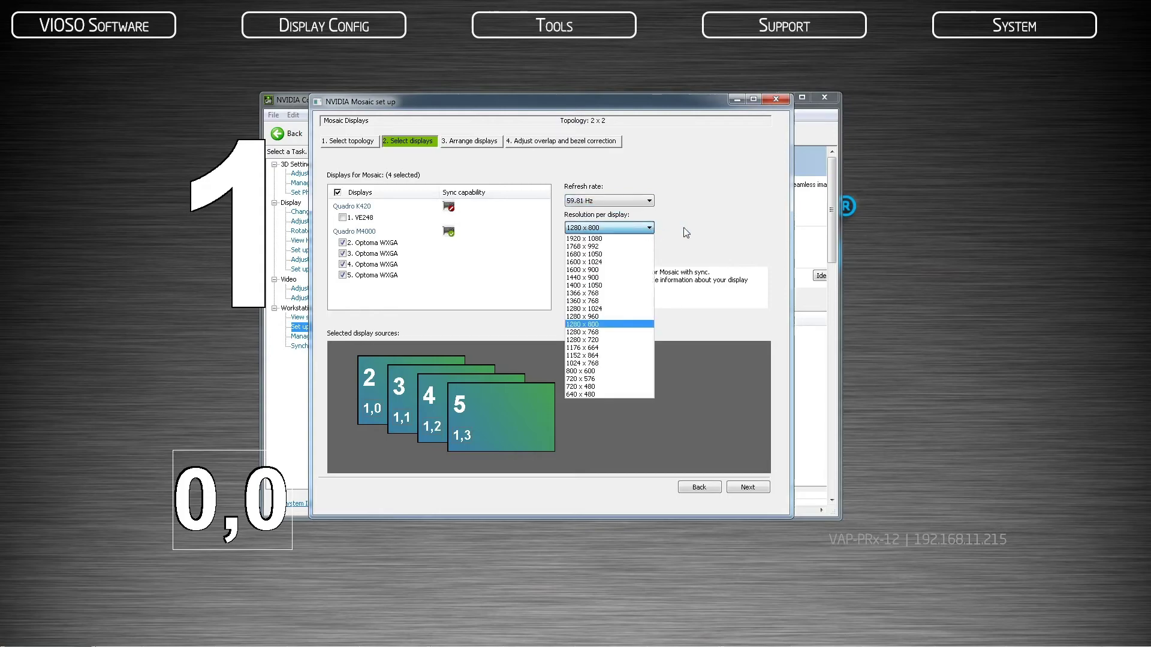
Step: Keep 1280 × 800, place displays 2, 3 and 5 in the 2 × 2 grid, and apply
{"action": "left_click", "coordinate": [708, 238]}
{"action": "left_click", "coordinate": [748, 487]}
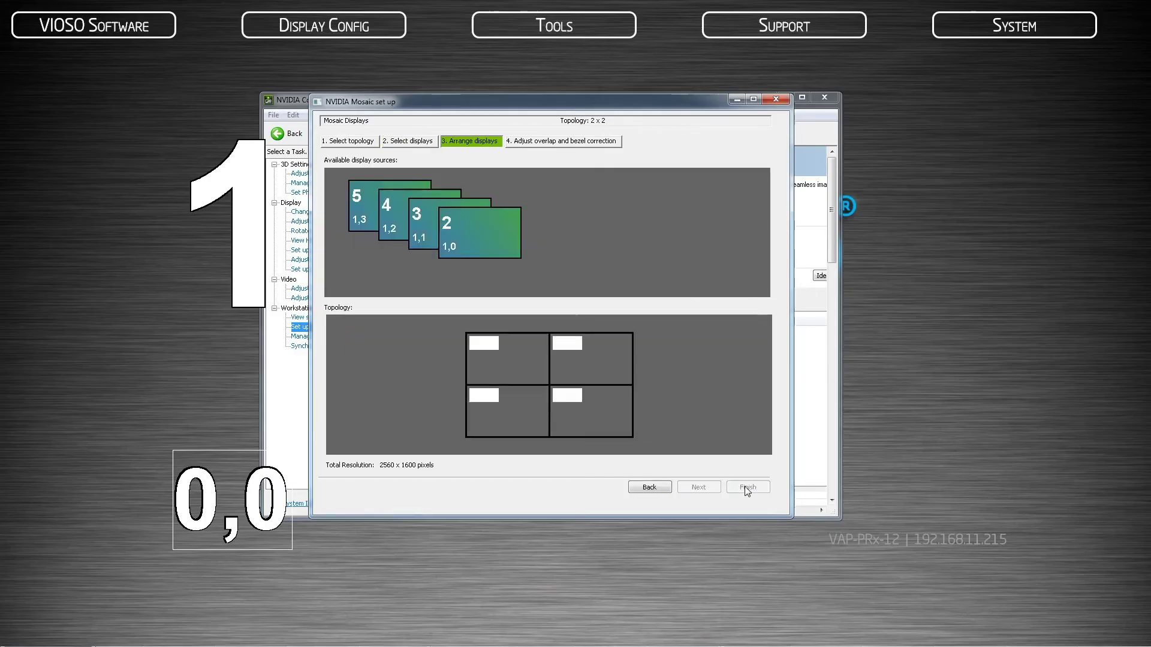
{"action": "left_click_drag", "start_coordinate": [478, 229], "coordinate": [509, 363]}
{"action": "left_click_drag", "start_coordinate": [449, 224], "coordinate": [514, 408]}
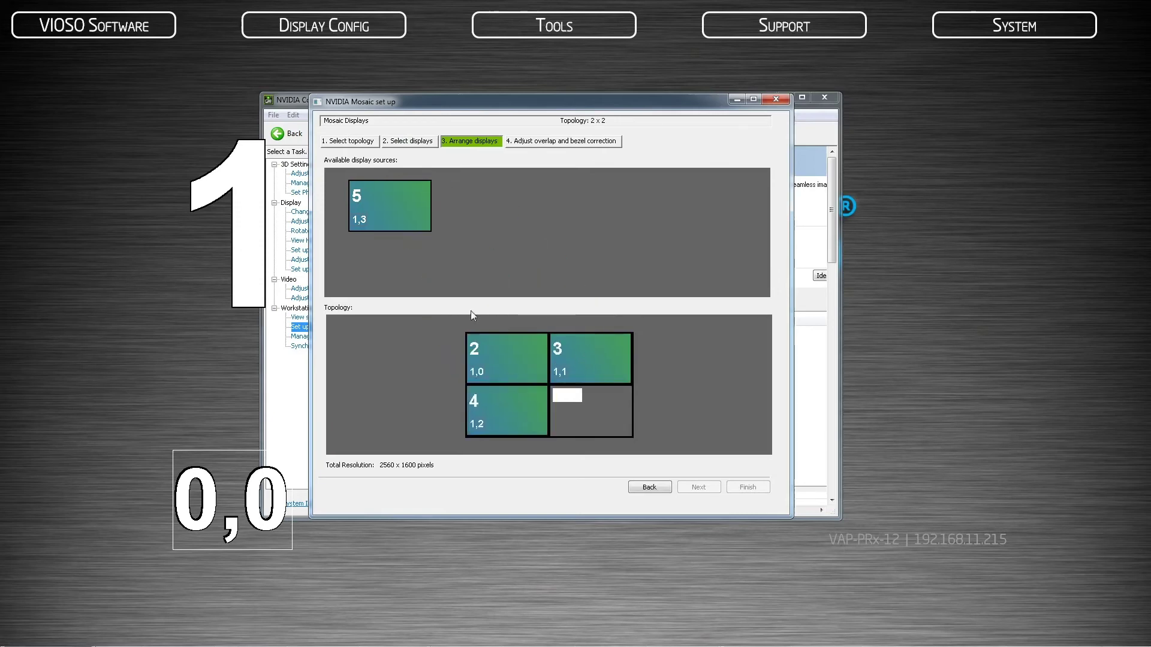
{"action": "left_click_drag", "start_coordinate": [375, 207], "coordinate": [590, 409]}
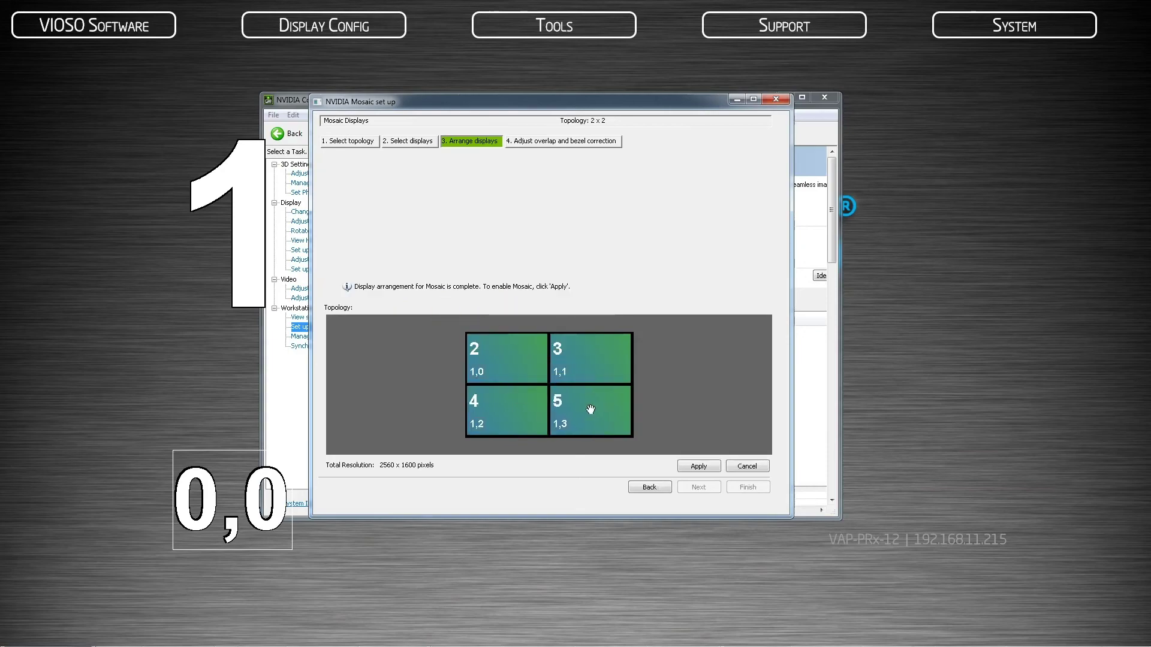
{"action": "left_click", "coordinate": [700, 466]}
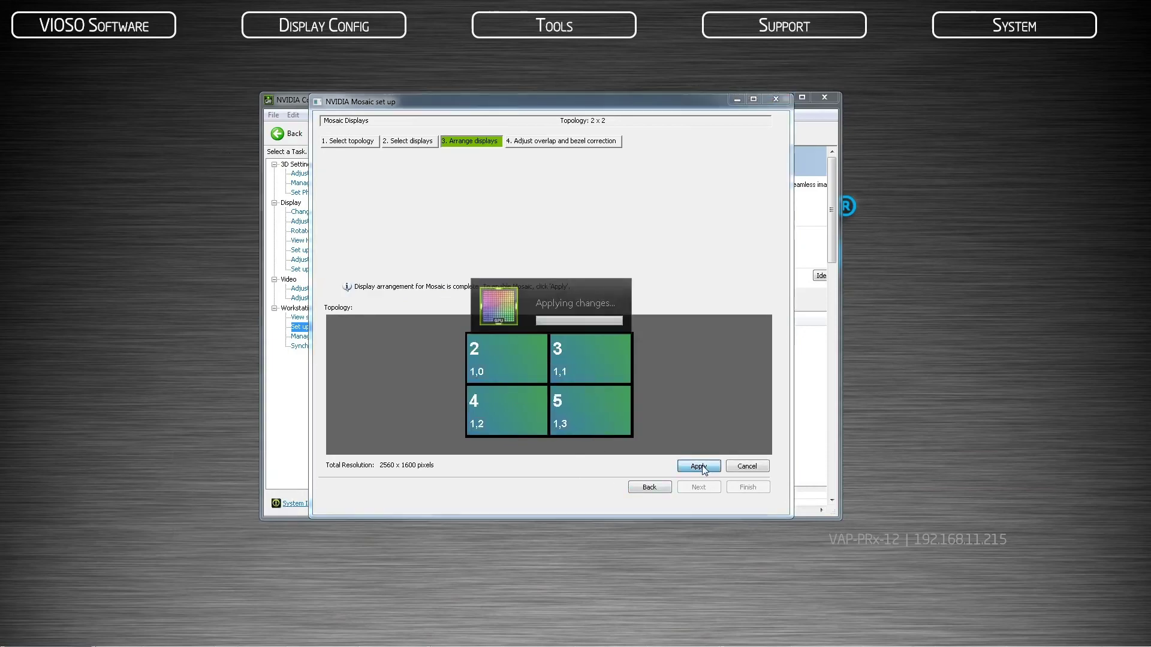